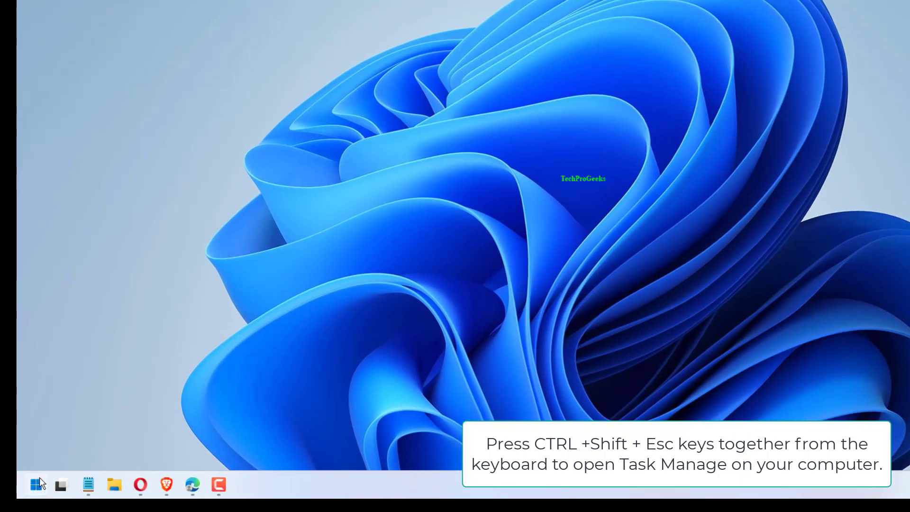
- Open Task Manager and restart the Windows Explorer process
{"action": "right_click", "coordinate": [37, 484]}
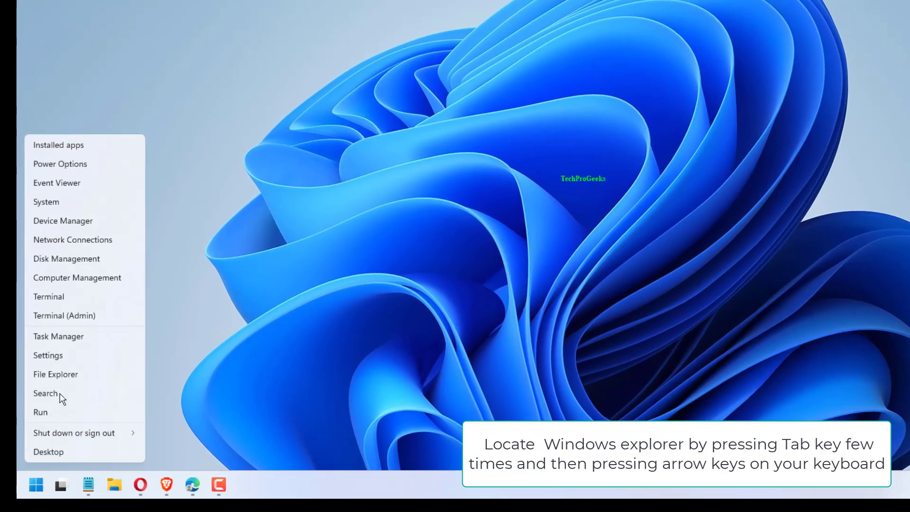
{"action": "left_click", "coordinate": [75, 336]}
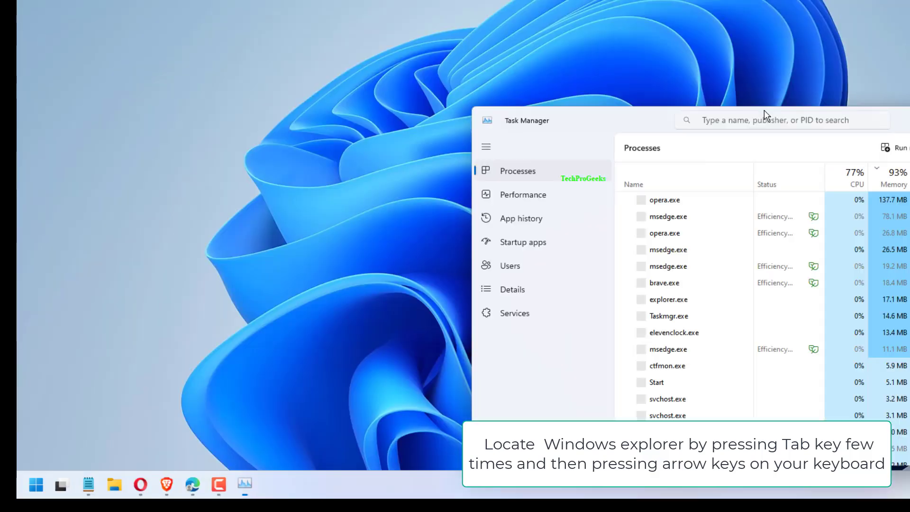
{"action": "left_click_drag", "start_coordinate": [909, 124], "coordinate": [603, 25]}
{"action": "right_click", "coordinate": [390, 277]}
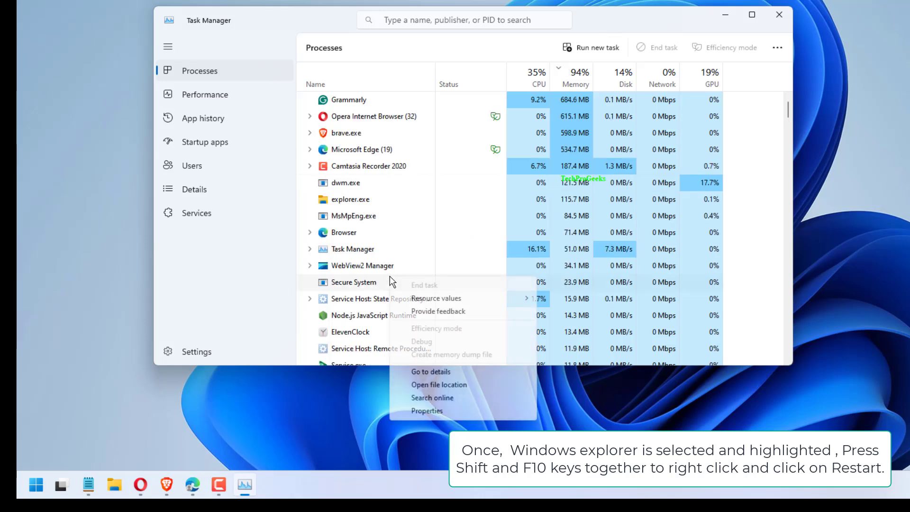
{"action": "left_click", "coordinate": [361, 201]}
{"action": "key", "text": "shift+F10"}
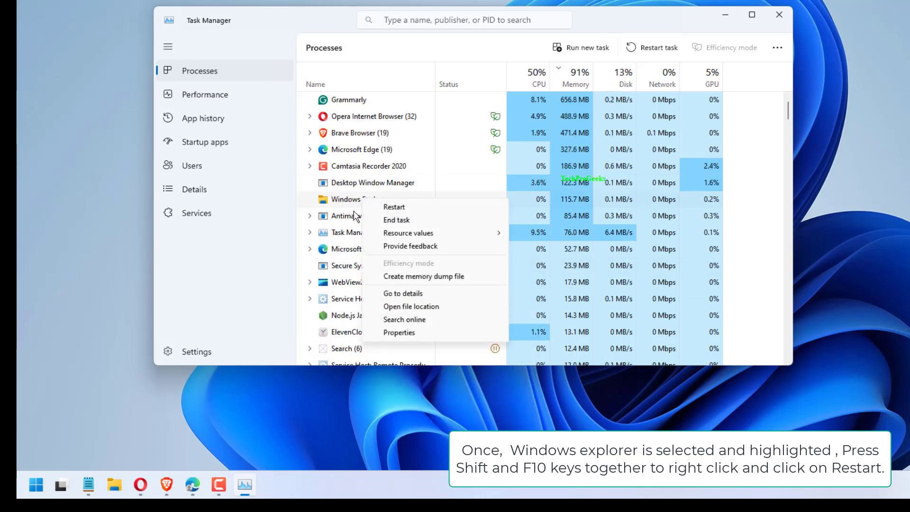
{"action": "left_click", "coordinate": [419, 207]}
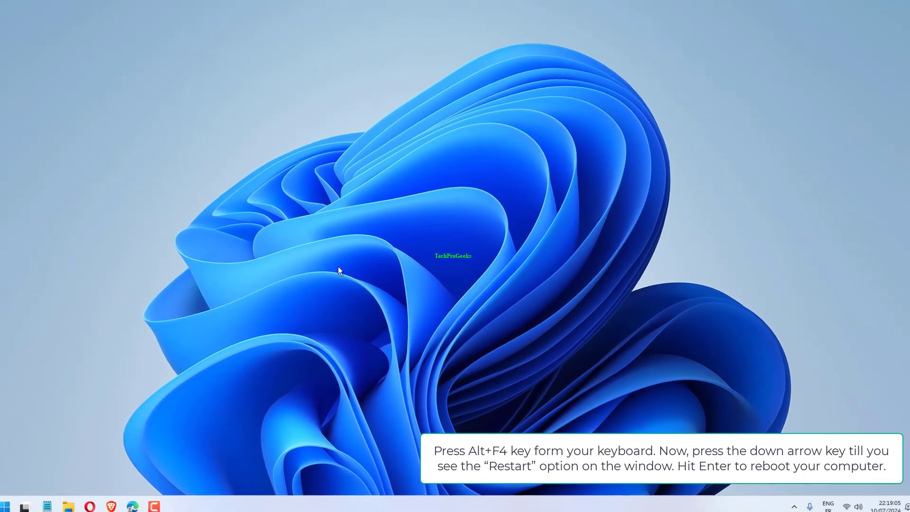
- Bring up the Shut Down Windows dialog, review its list of power actions and close it
{"action": "key", "text": "alt+F4"}
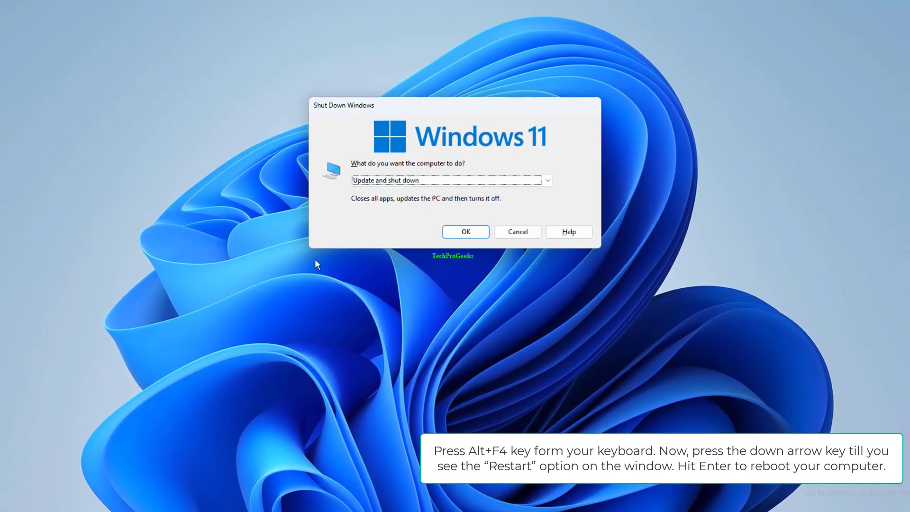
{"action": "left_click", "coordinate": [547, 178]}
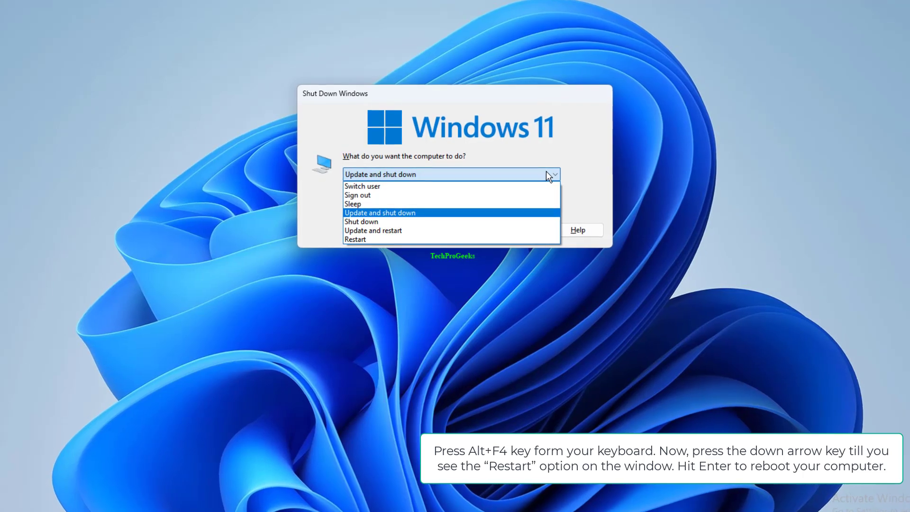
{"action": "left_click", "coordinate": [550, 177]}
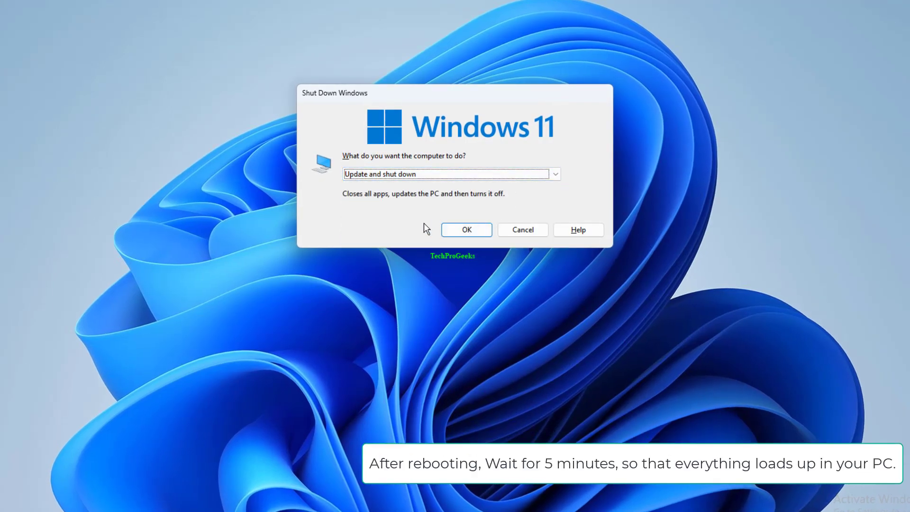
{"action": "key", "text": "Return"}
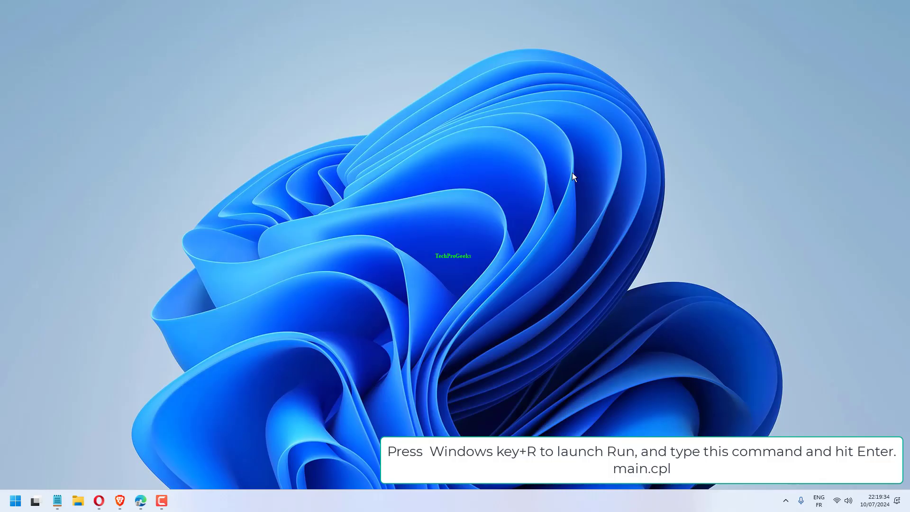
- Run main.cpl, check the ClickLock setting in Mouse Properties and close the dialog
{"action": "key", "text": "super+r"}
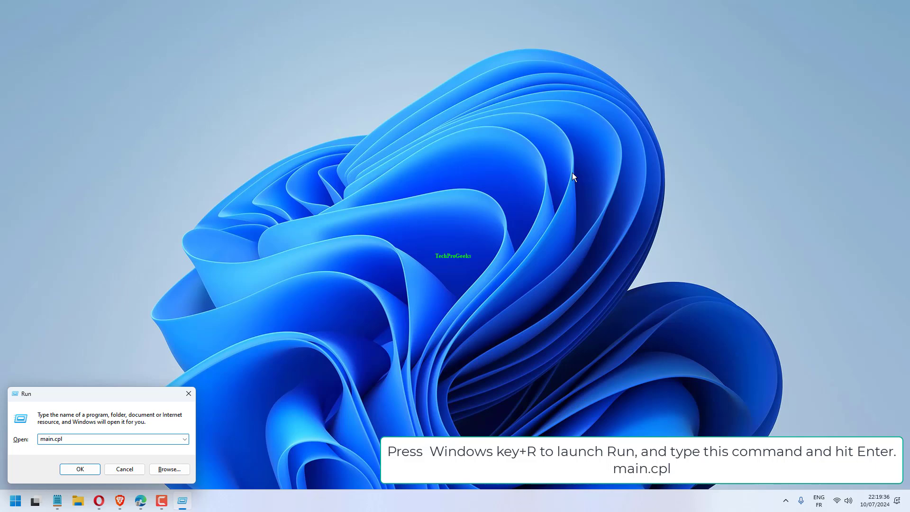
{"action": "key", "text": "Return"}
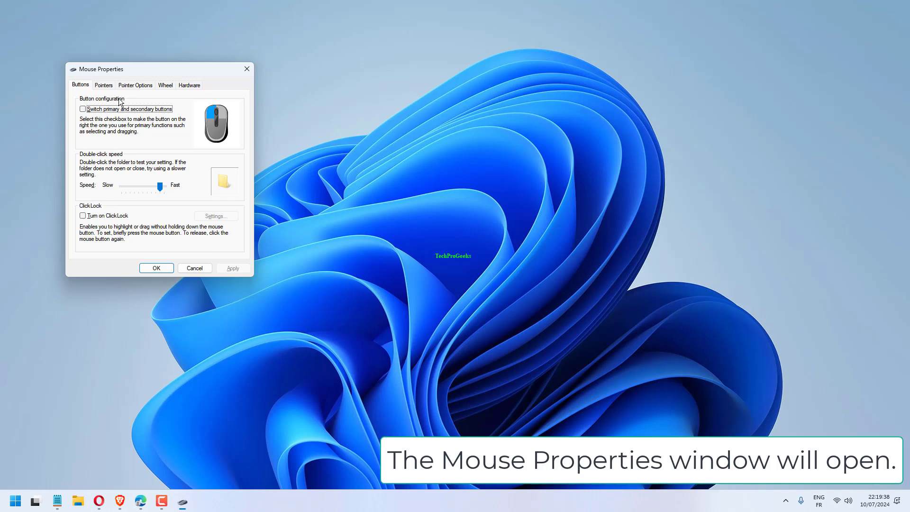
{"action": "left_click_drag", "start_coordinate": [178, 66], "coordinate": [417, 120]}
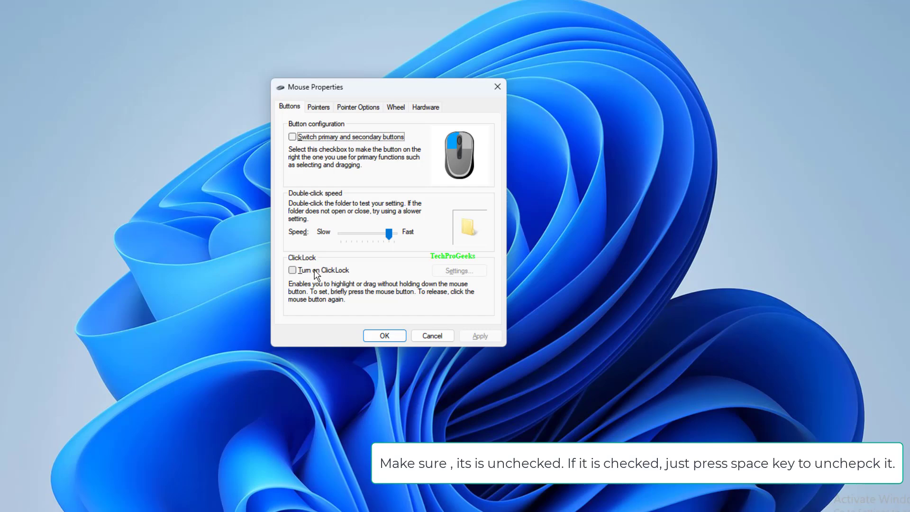
{"action": "key", "text": "Return"}
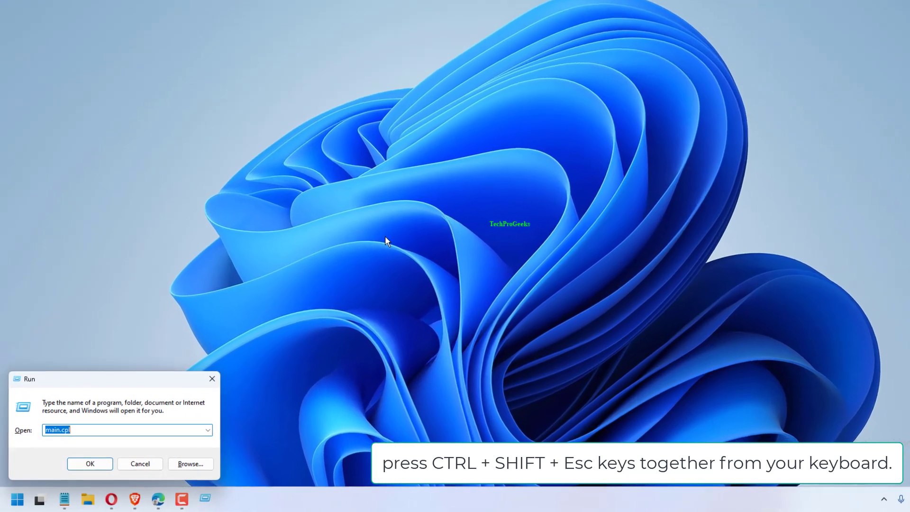
- Open a Command Prompt by running cmd from the Run dialog
{"action": "type", "text": "c"}
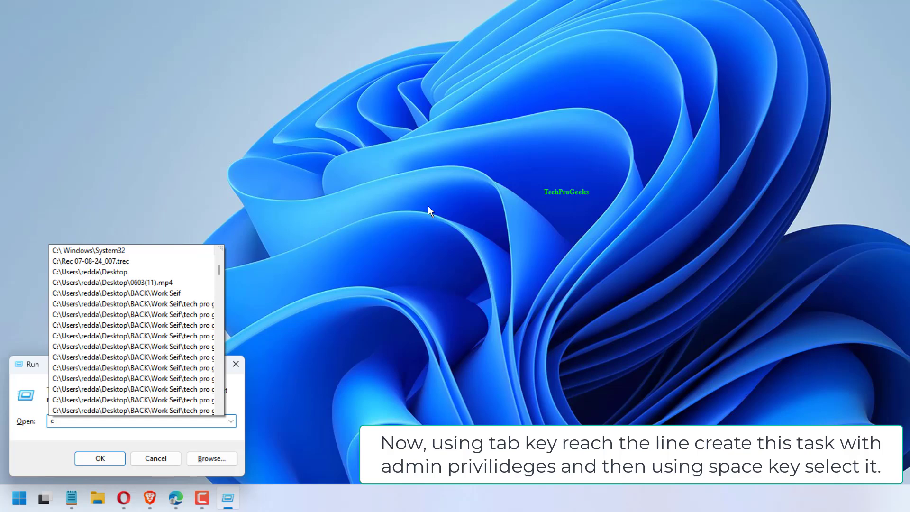
{"action": "type", "text": "m"}
{"action": "key", "text": "Escape"}
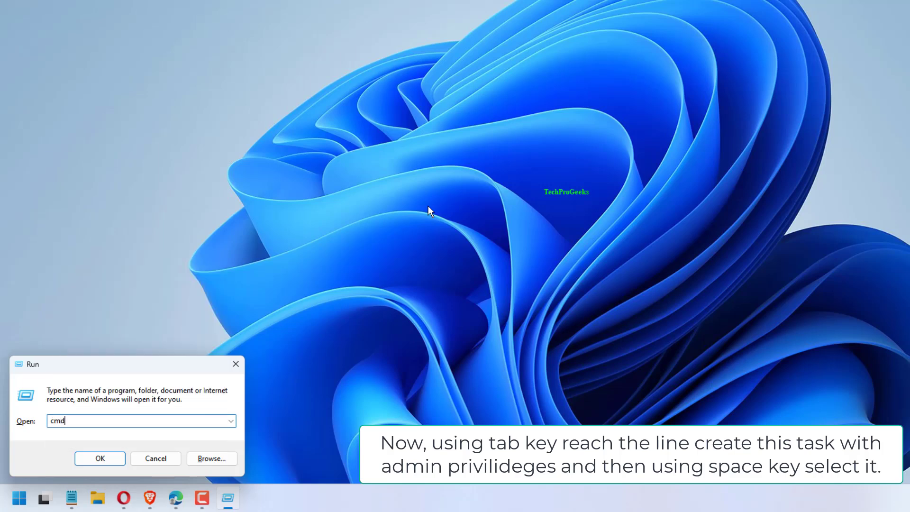
{"action": "key", "text": "Return"}
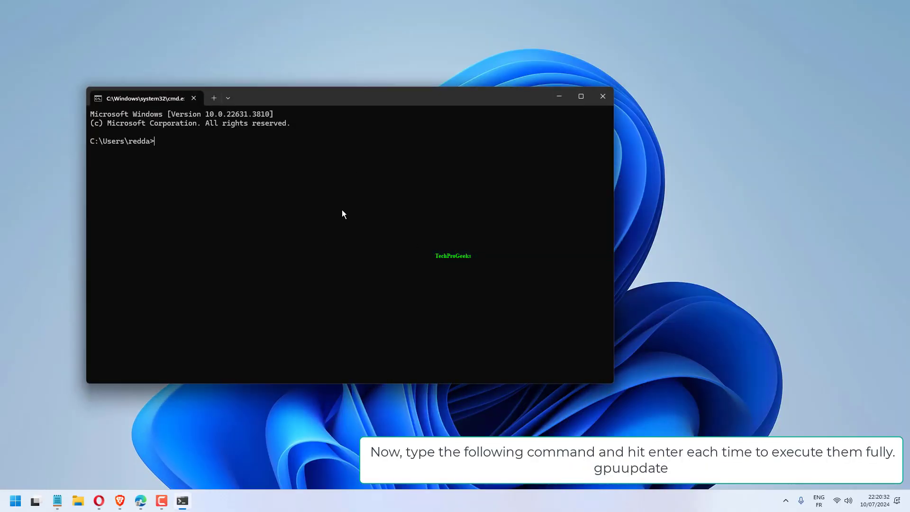
- Execute the commands gpuupdate and CHKDSK C: in the Command Prompt
{"action": "type", "text": "gpuupdate"}
{"action": "key", "text": "Return"}
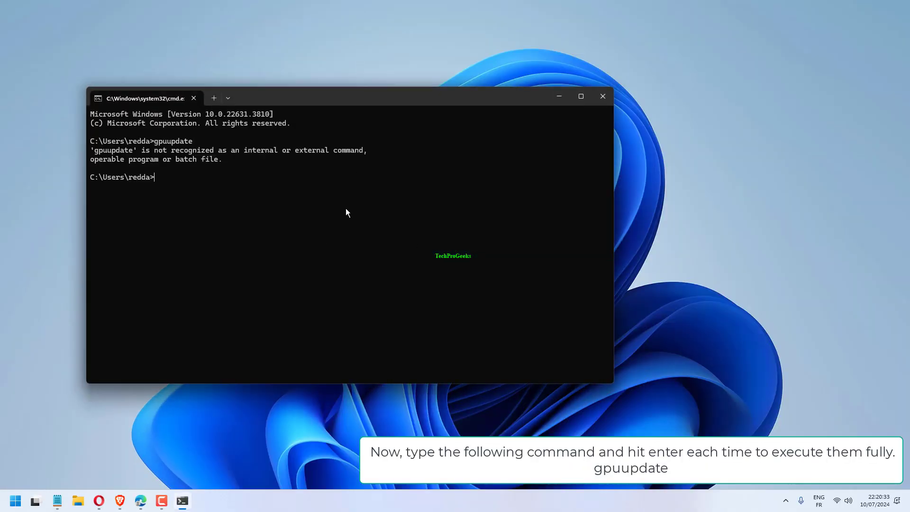
{"action": "type", "text": "CHKDSK C:"}
{"action": "key", "text": "Return"}
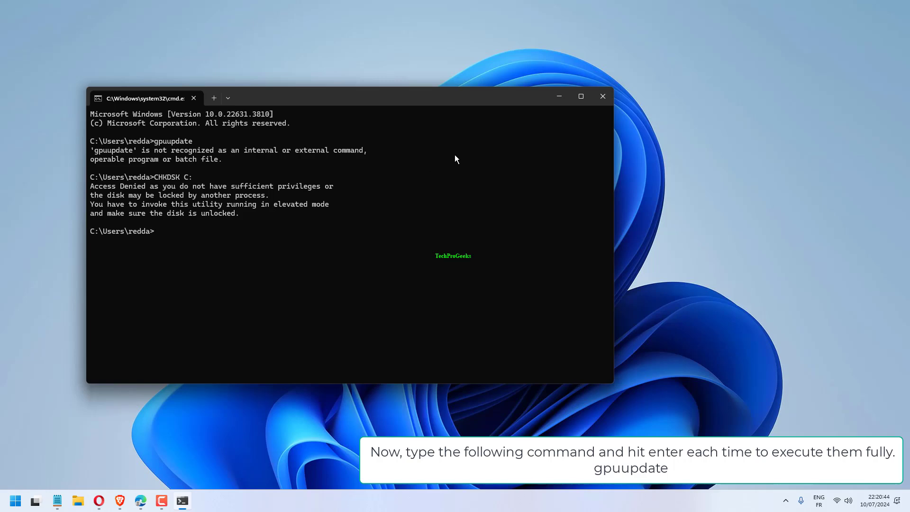
- Close the Command Prompt and bring up the computer's power options
{"action": "left_click", "coordinate": [603, 96]}
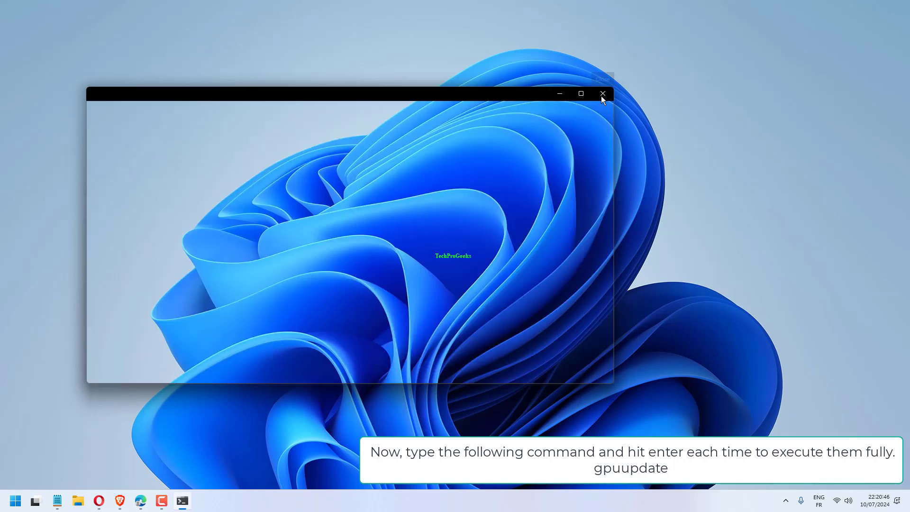
{"action": "left_click", "coordinate": [18, 501]}
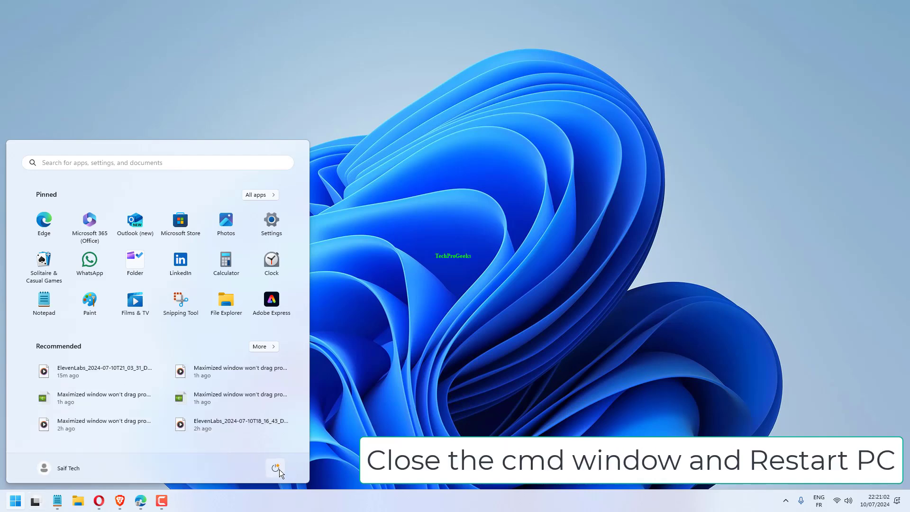
{"action": "left_click", "coordinate": [275, 468]}
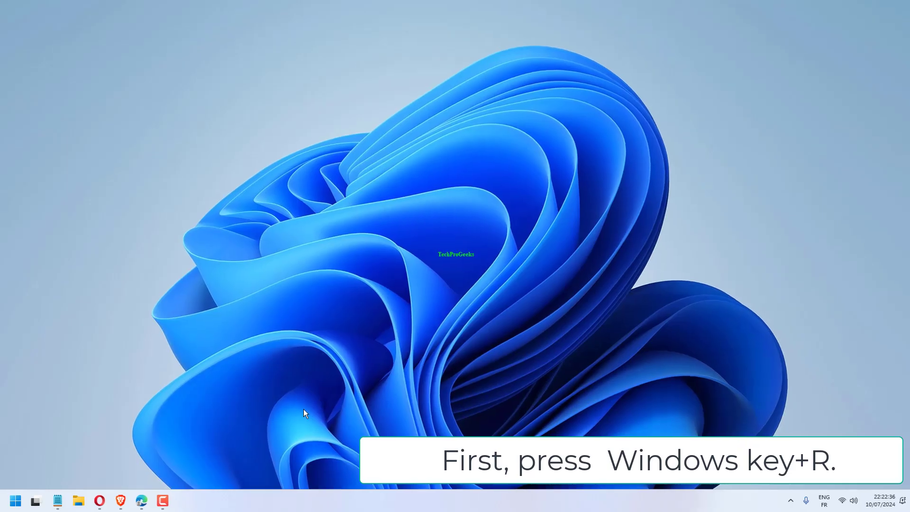
- Open Device Manager by running devmgmt.msc from the Run dialog
{"action": "key", "text": "super+r"}
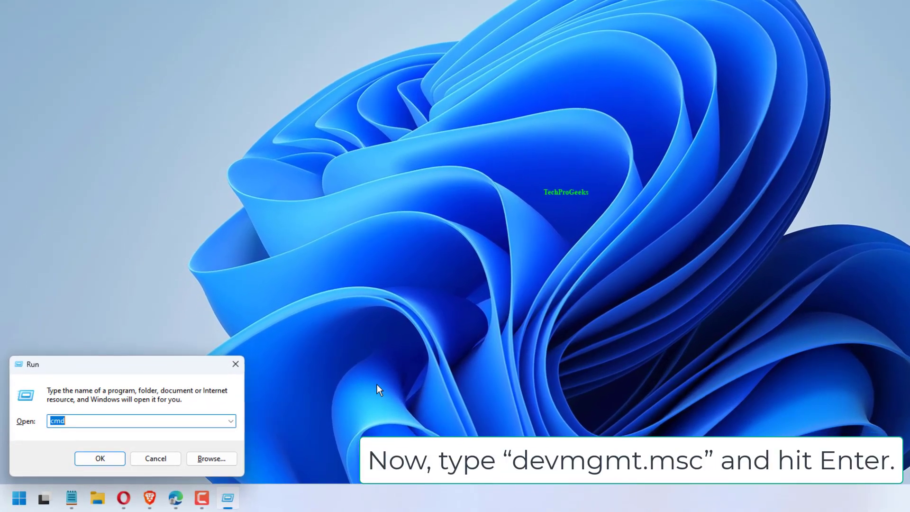
{"action": "type", "text": "de"}
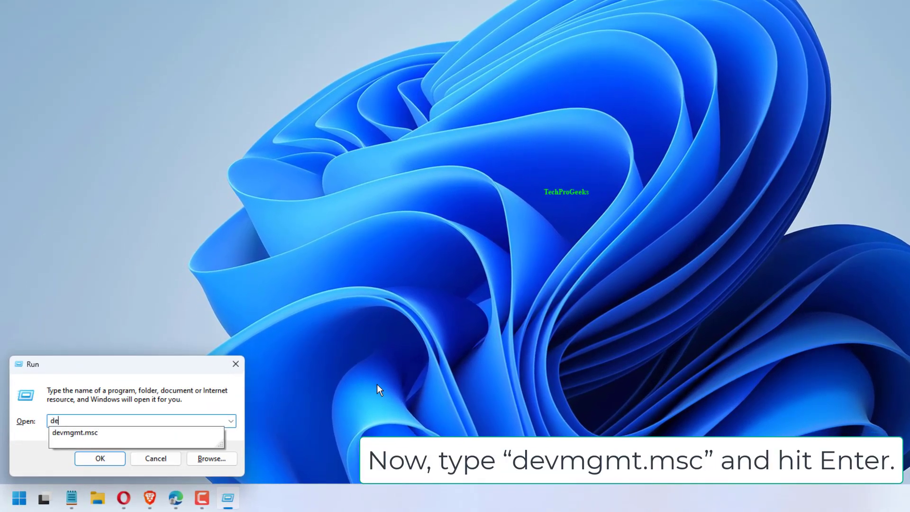
{"action": "key", "text": "Tab"}
{"action": "key", "text": "Return"}
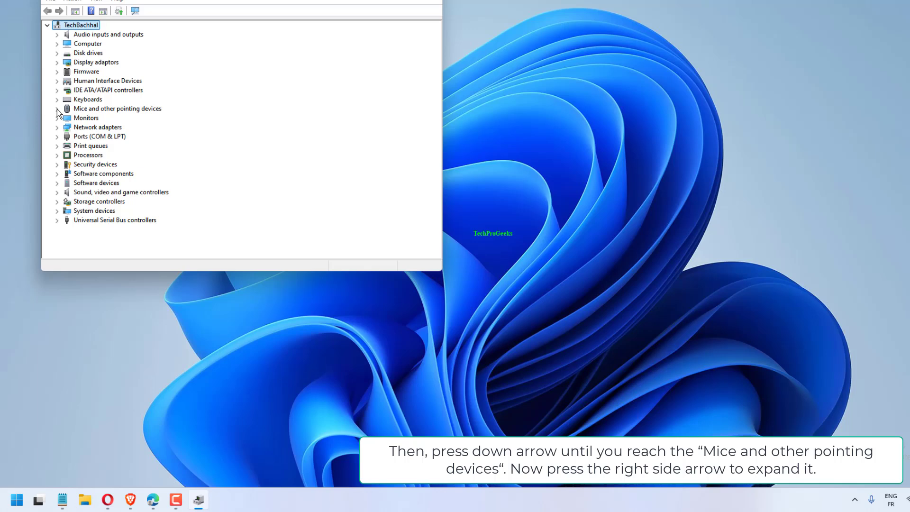
- Examine the driver properties of the HID-compliant mouse under Mice and other pointing devices, leaving them without changes
{"action": "left_click", "coordinate": [64, 61]}
{"action": "left_click", "coordinate": [76, 147]}
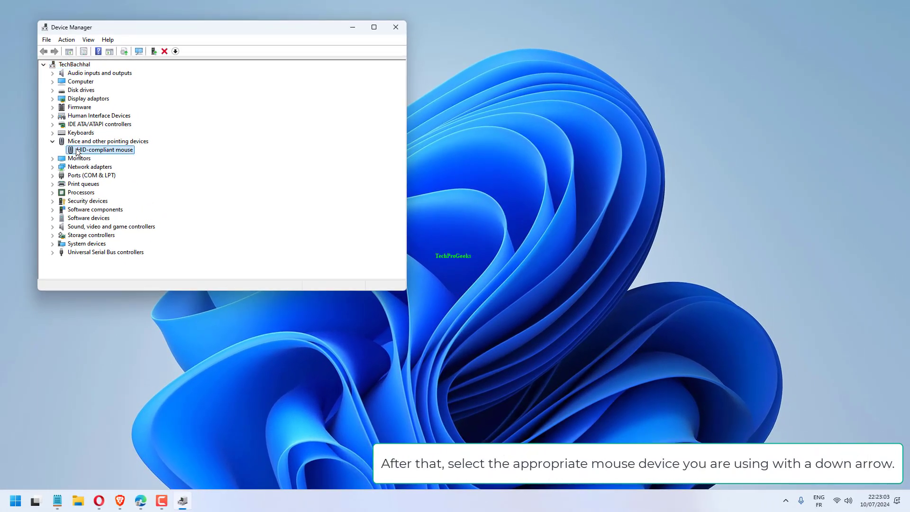
{"action": "right_click", "coordinate": [77, 152]}
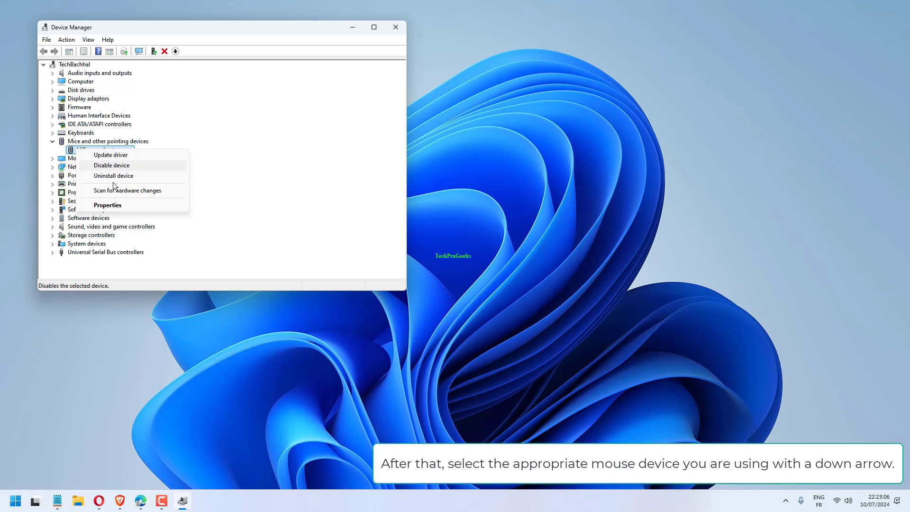
{"action": "left_click", "coordinate": [107, 206]}
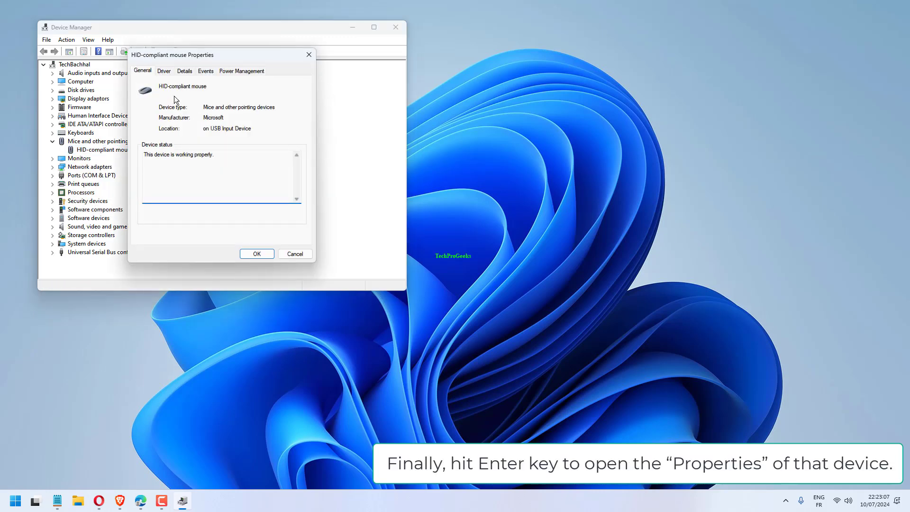
{"action": "left_click", "coordinate": [164, 71]}
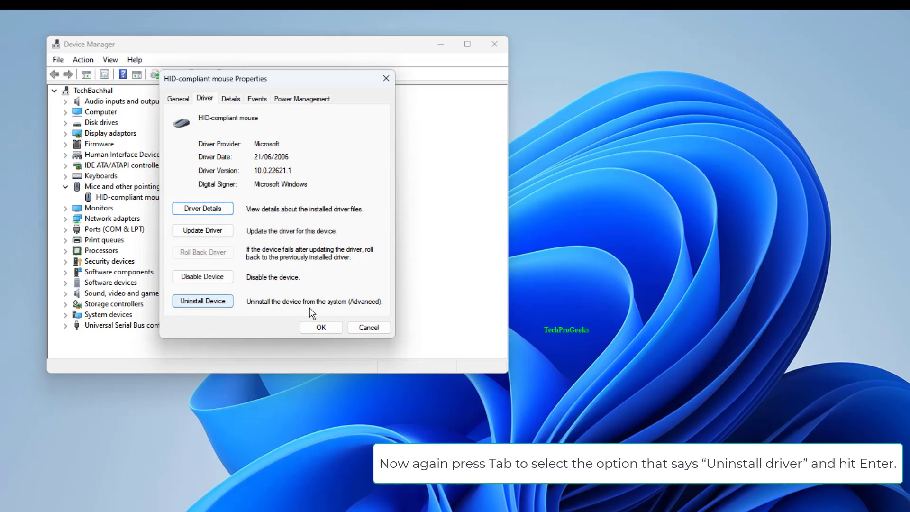
{"action": "left_click", "coordinate": [370, 328]}
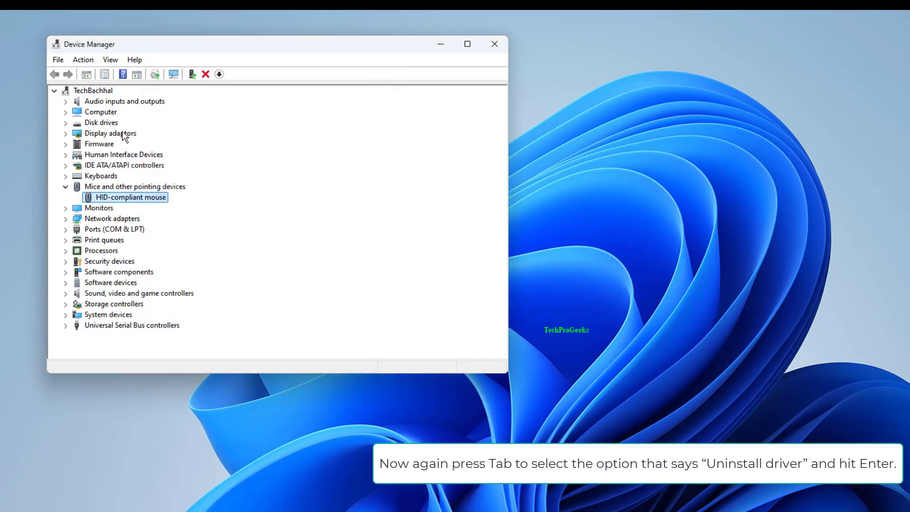
- Scan for hardware changes in Device Manager
{"action": "left_click", "coordinate": [83, 60]}
{"action": "mouse_move", "coordinate": [107, 62]}
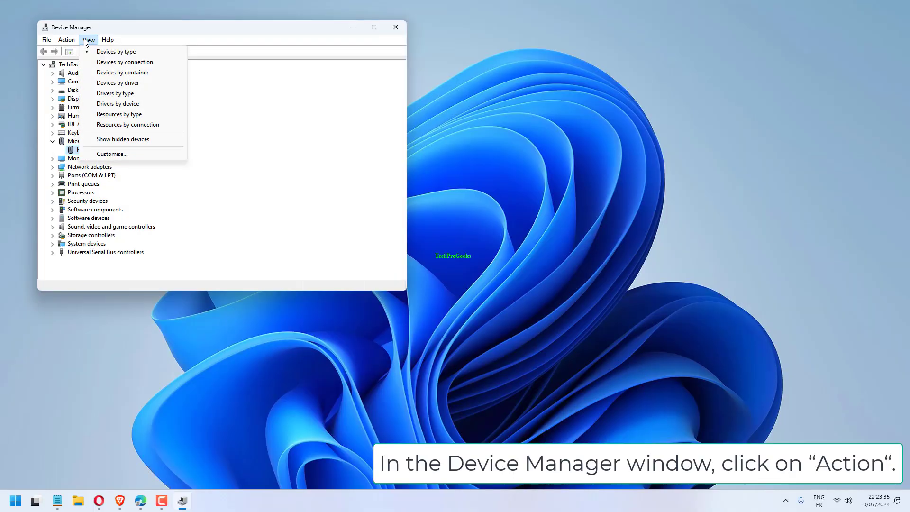
{"action": "mouse_move", "coordinate": [76, 42]}
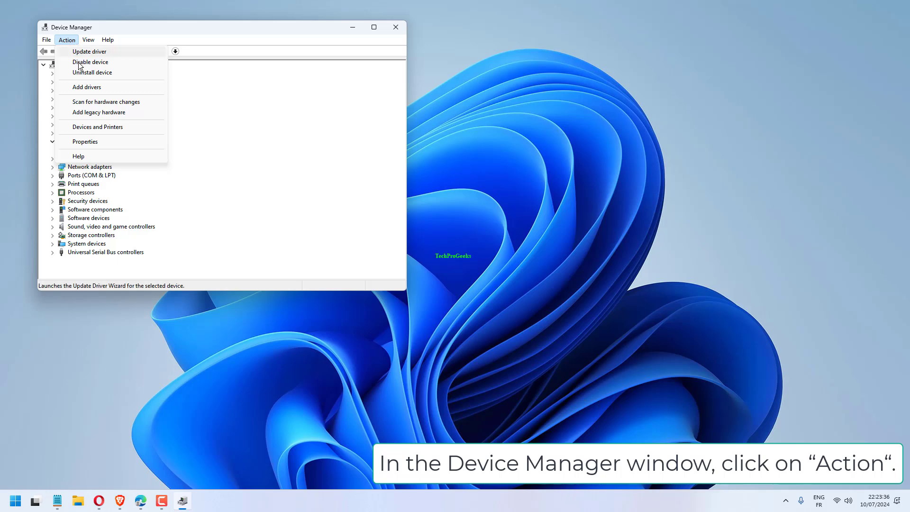
{"action": "left_click", "coordinate": [92, 105]}
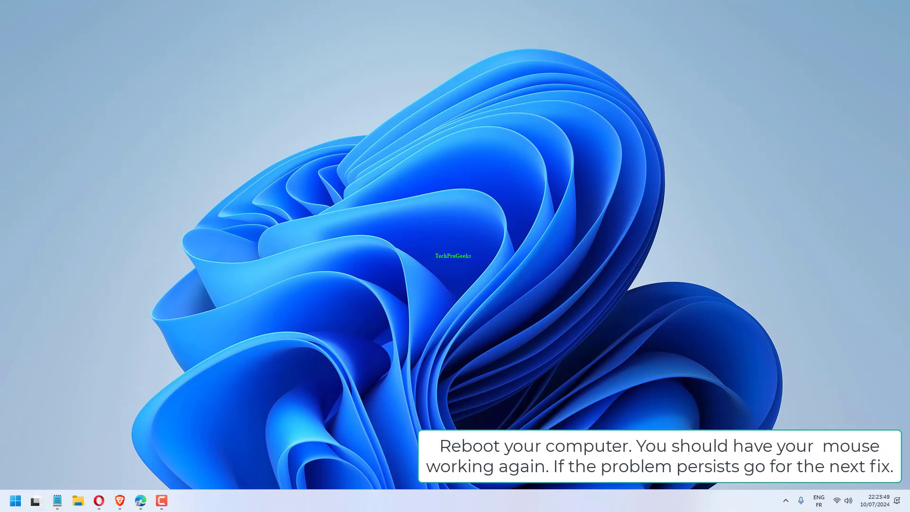
- View the available power options for restarting the computer and dismiss them without choosing one
{"action": "left_click", "coordinate": [11, 504]}
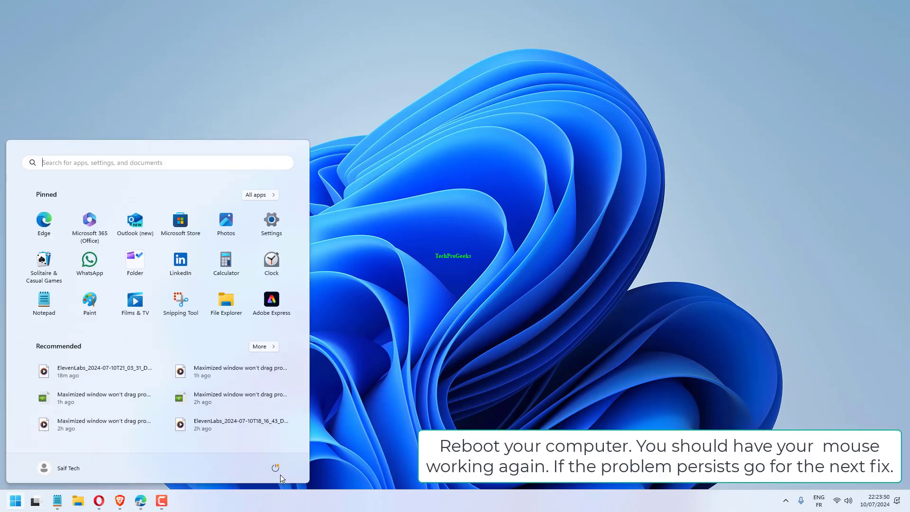
{"action": "left_click", "coordinate": [281, 469]}
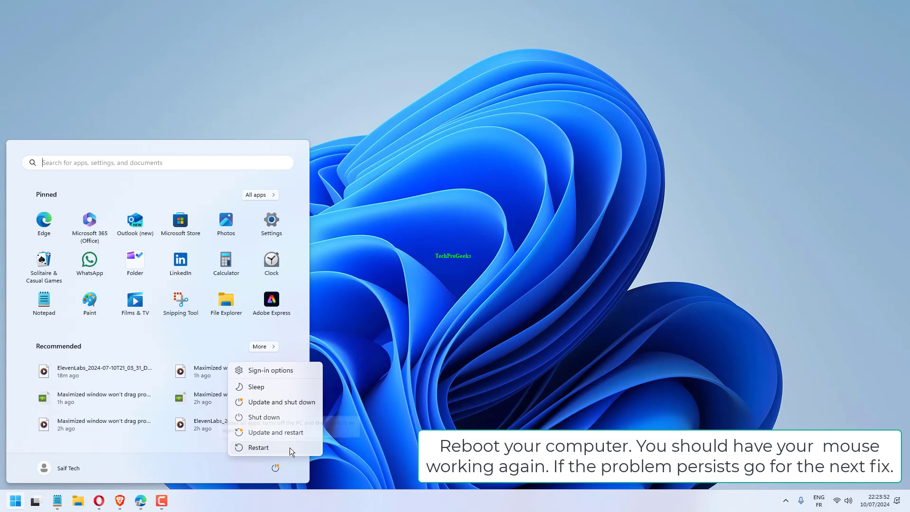
{"action": "key", "text": "Escape"}
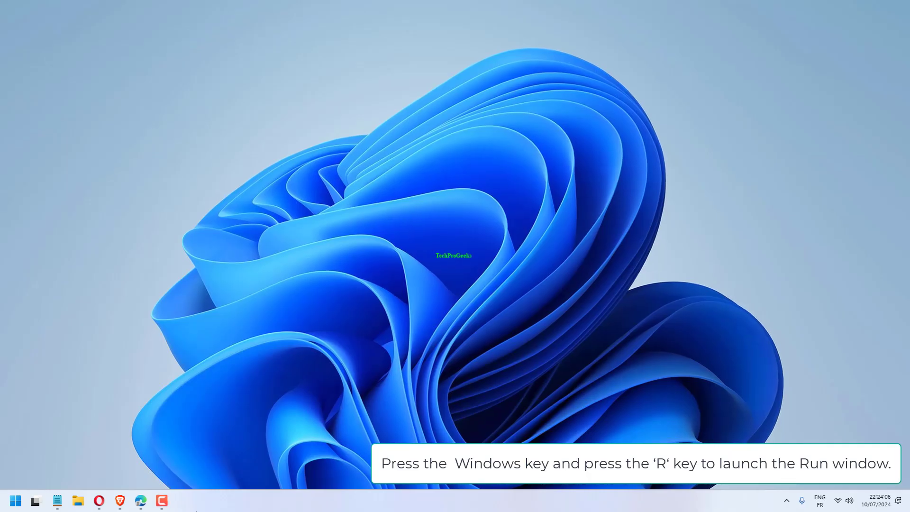
- Open System Configuration by running msconfig from the Run dialog
{"action": "key", "text": "super+r"}
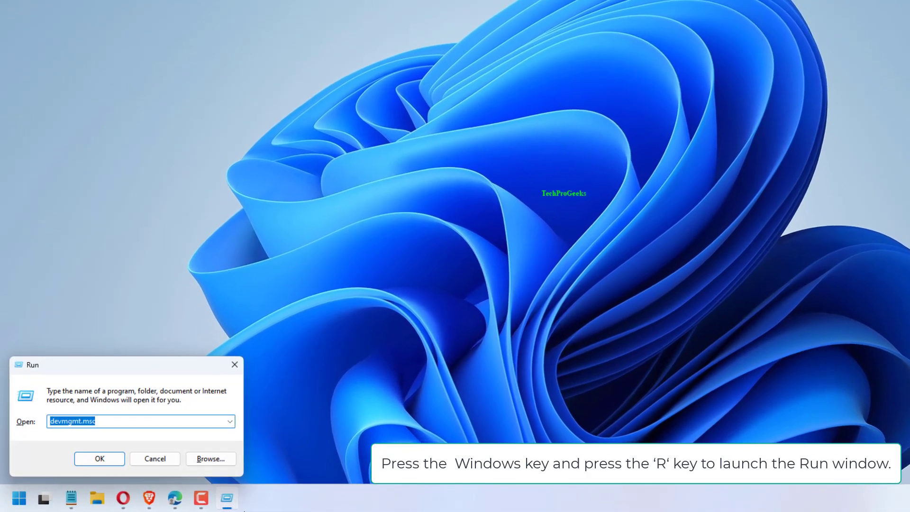
{"action": "type", "text": "msc"}
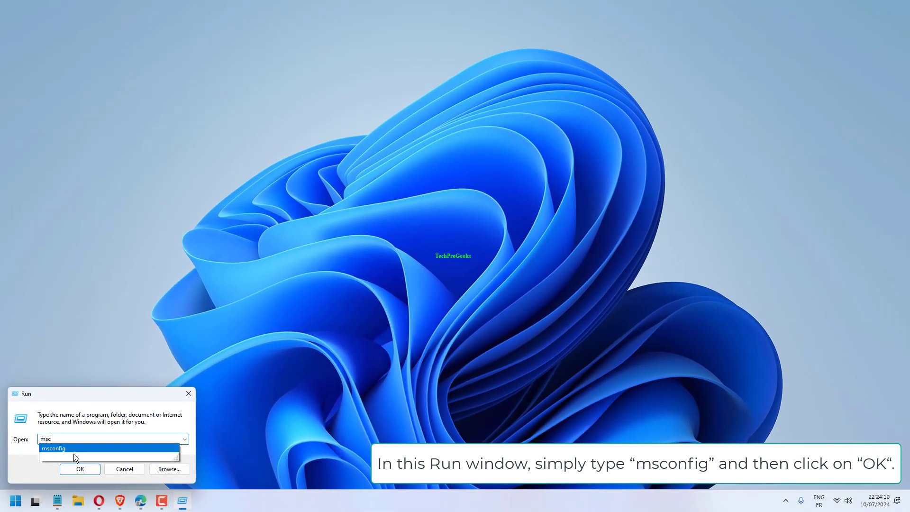
{"action": "left_click", "coordinate": [66, 447]}
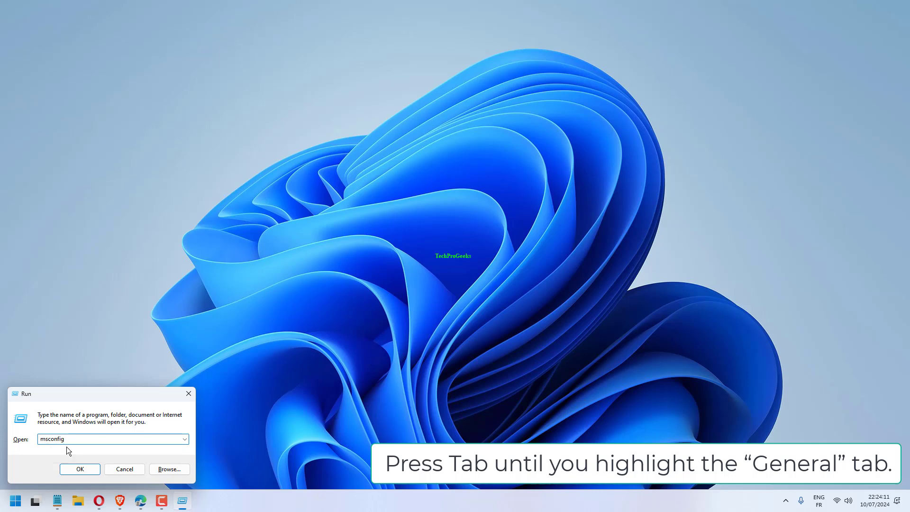
{"action": "left_click", "coordinate": [79, 468]}
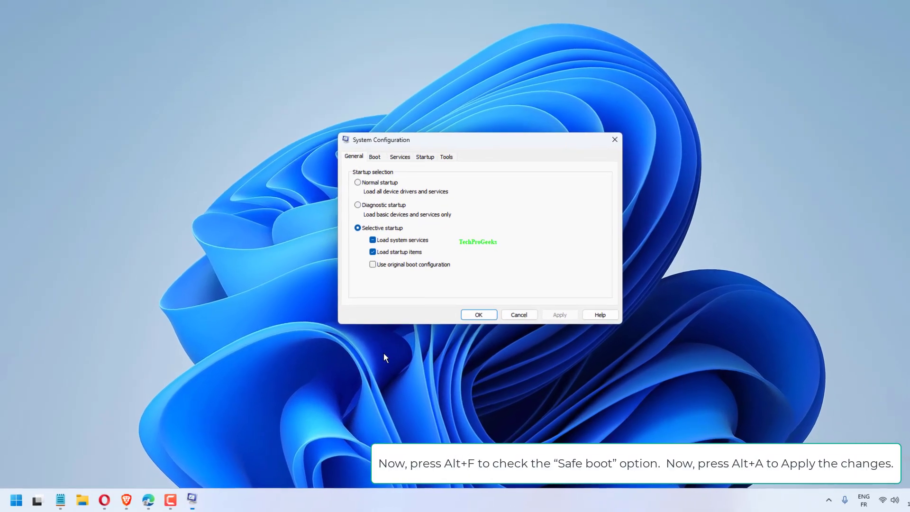
- Enable the Safe boot option in the boot settings of the Windows 11 installation
{"action": "left_click", "coordinate": [375, 157]}
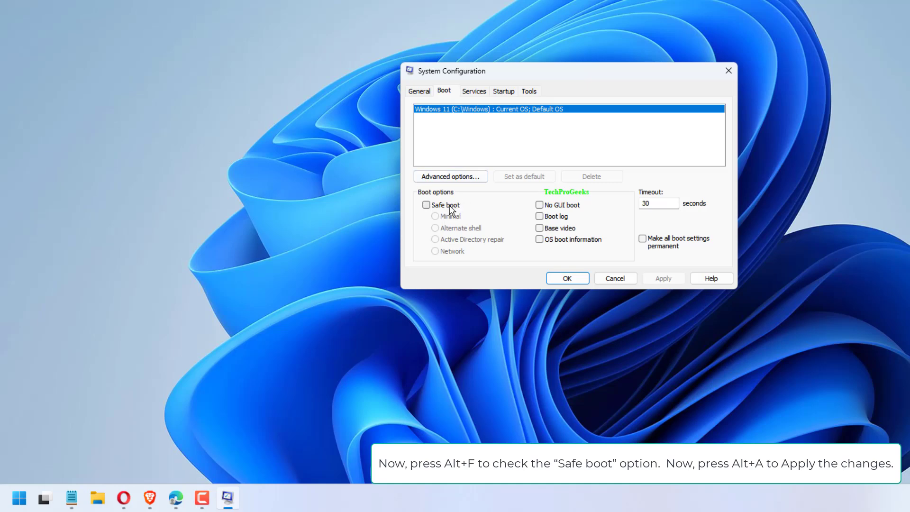
{"action": "left_click", "coordinate": [449, 206]}
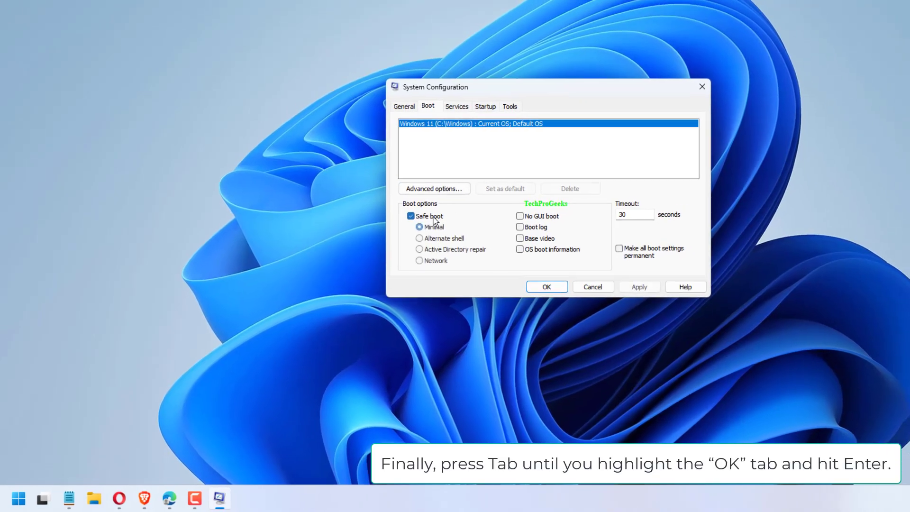